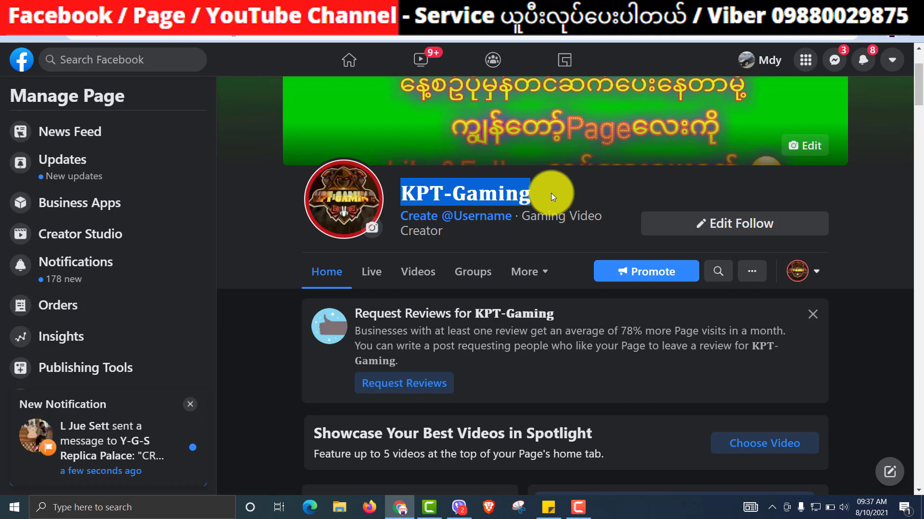
Examine the KPT-Gaming Page's About section, highlighting its follower count.
scroll(551, 192, "down", 5)
scroll(548, 210, "down", 6)
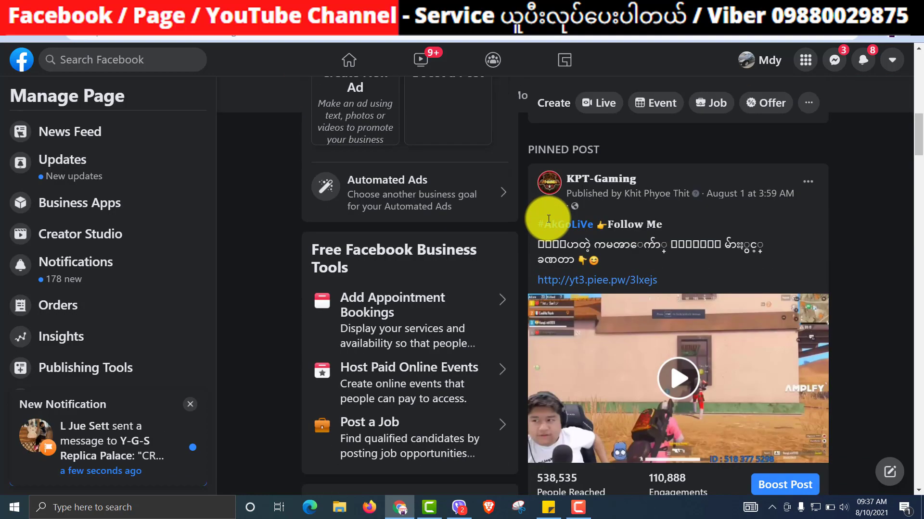
scroll(454, 262, "down", 15)
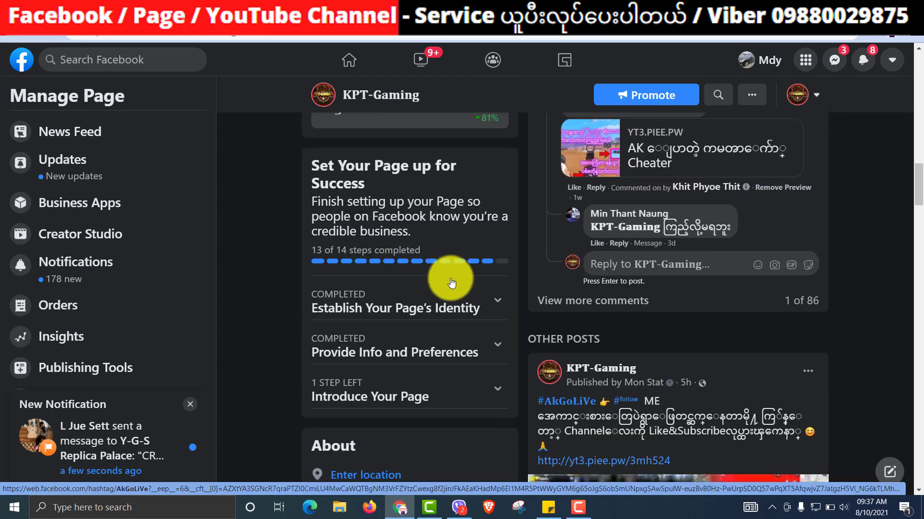
scroll(448, 288, "down", 3)
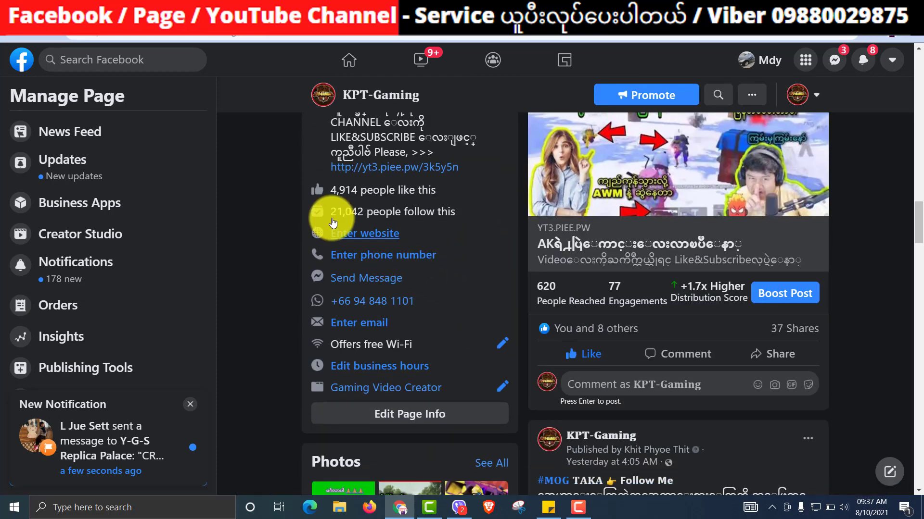
left_click_drag(332, 213, 366, 213)
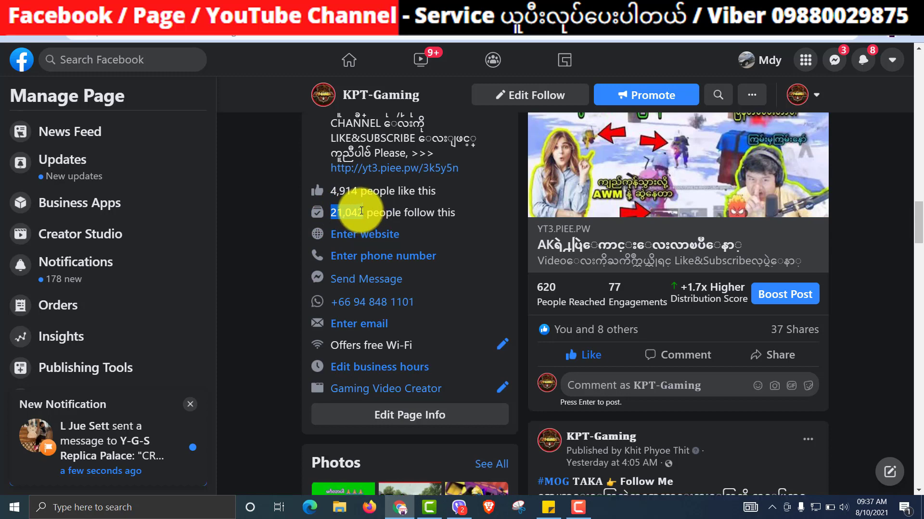
scroll(361, 207, "up", 1)
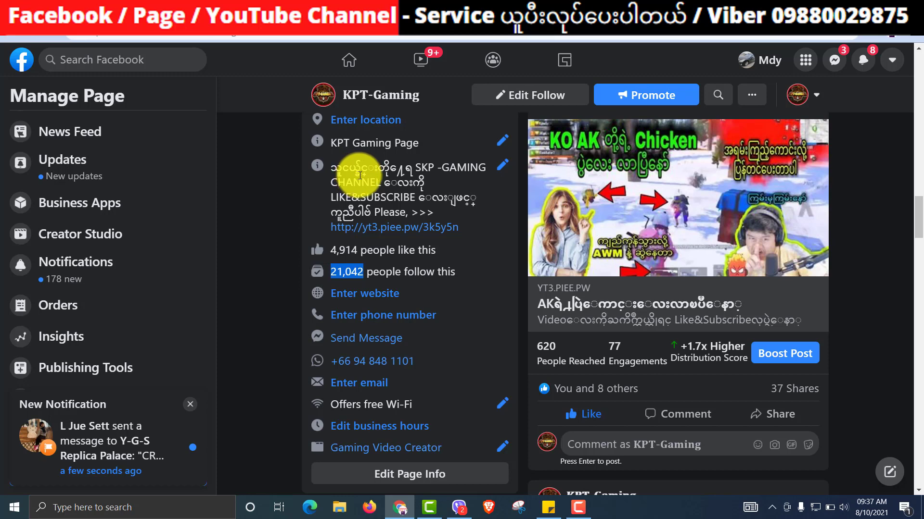
scroll(359, 196, "up", 3)
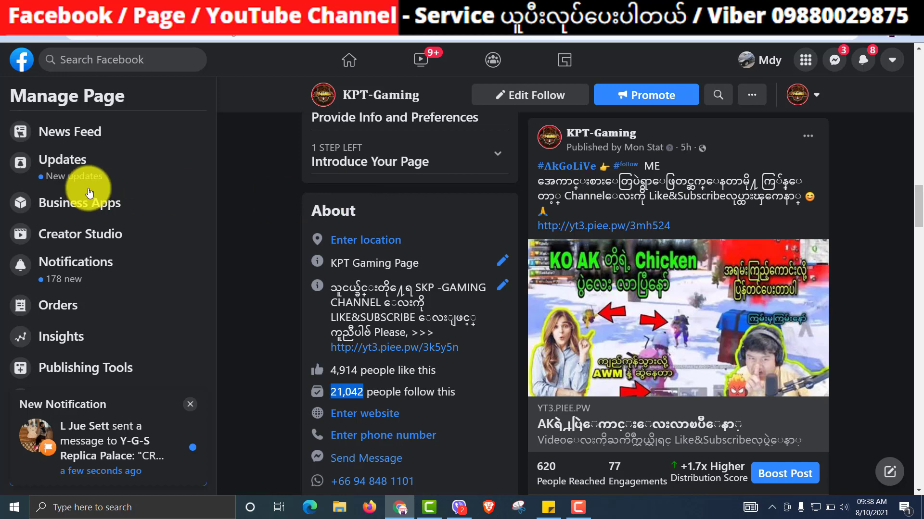
Open the Policy Issues view under Monetization in Creator Studio for the KPT-Gaming Page.
scroll(58, 227, "down", 1)
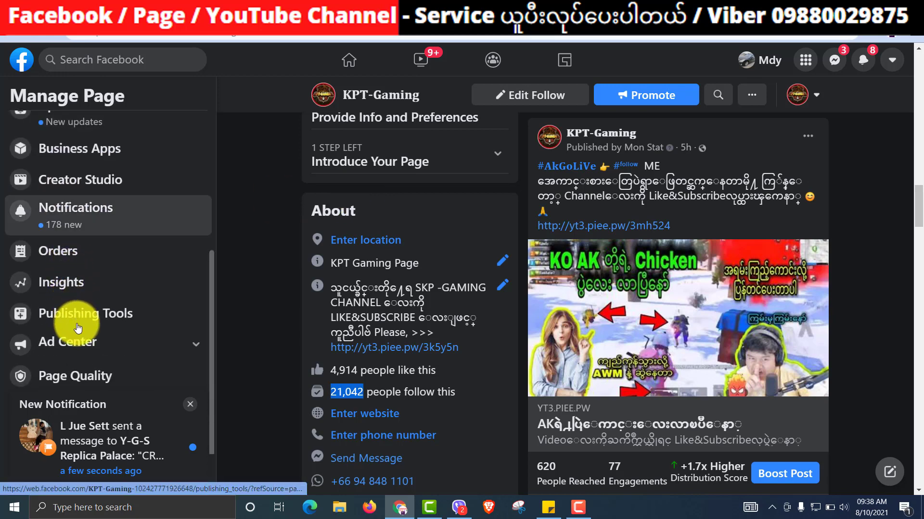
scroll(76, 312, "up", 1)
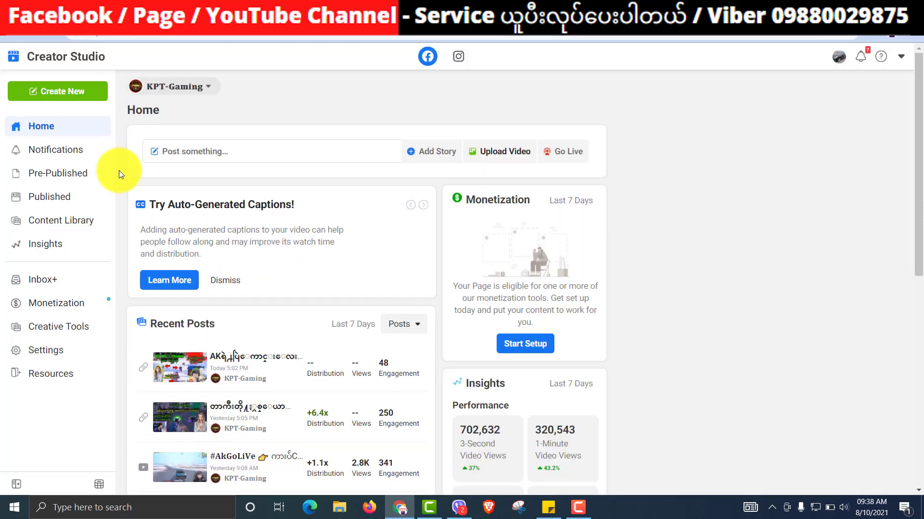
left_click(59, 303)
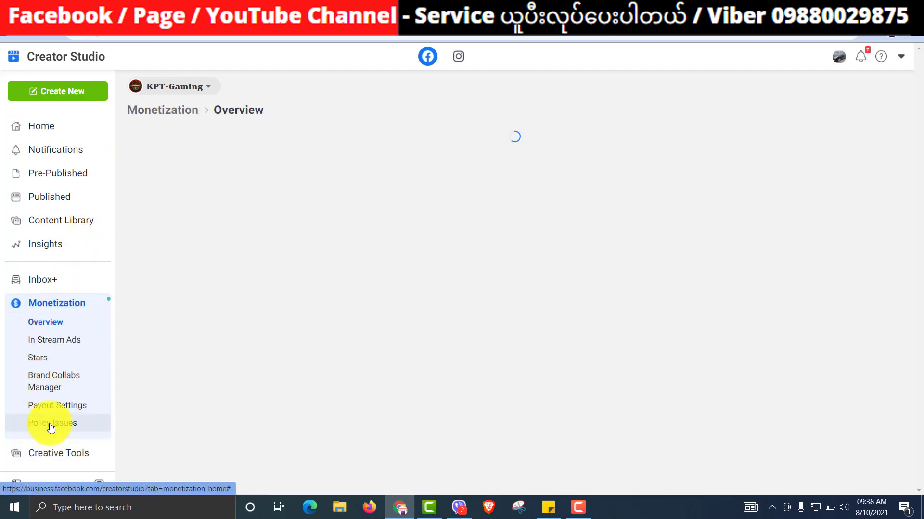
left_click(51, 424)
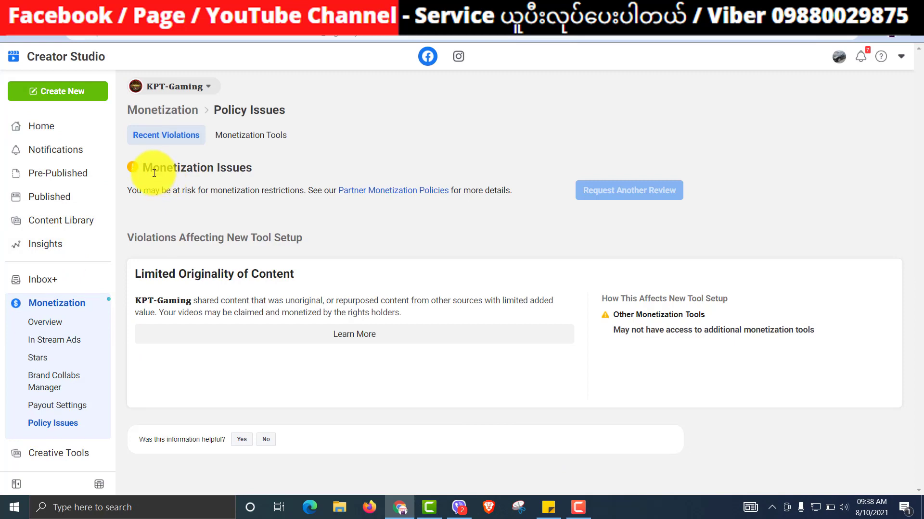
Review the Monetization Issues notice, the Limited Originality of Content heading and the Request Another Review option.
left_click_drag(154, 174, 260, 191)
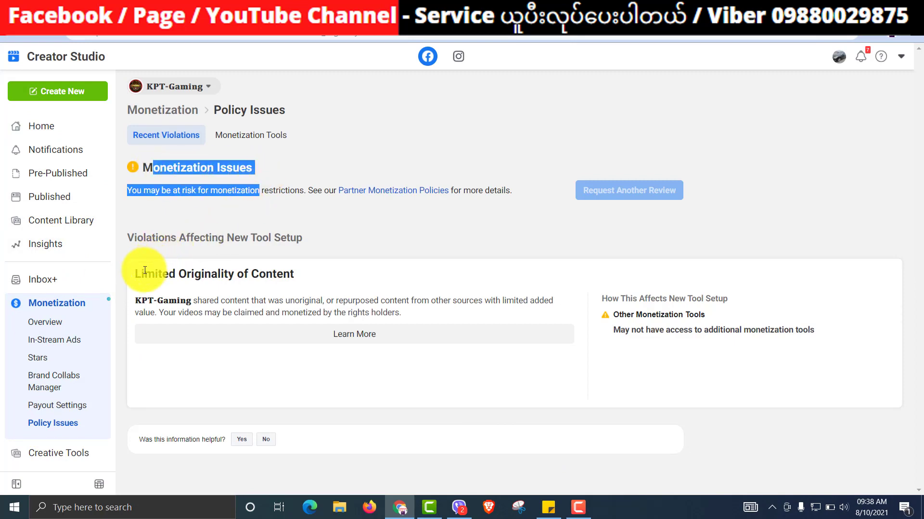
left_click_drag(144, 270, 295, 270)
left_click(295, 271)
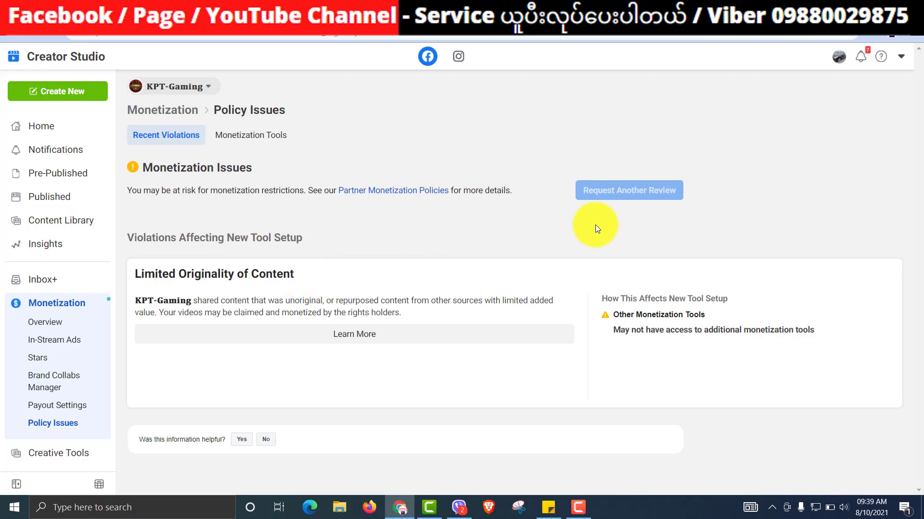
mouse_move(630, 197)
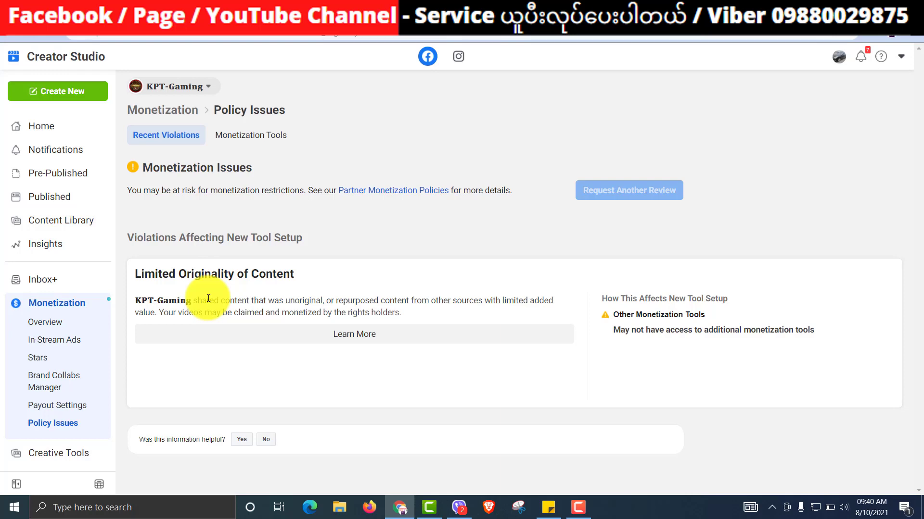
Read the Limited Originality of Content description, highlighting the Page name, "shared content", "unoriginal" and the repurposed content wording.
left_click_drag(192, 301, 134, 303)
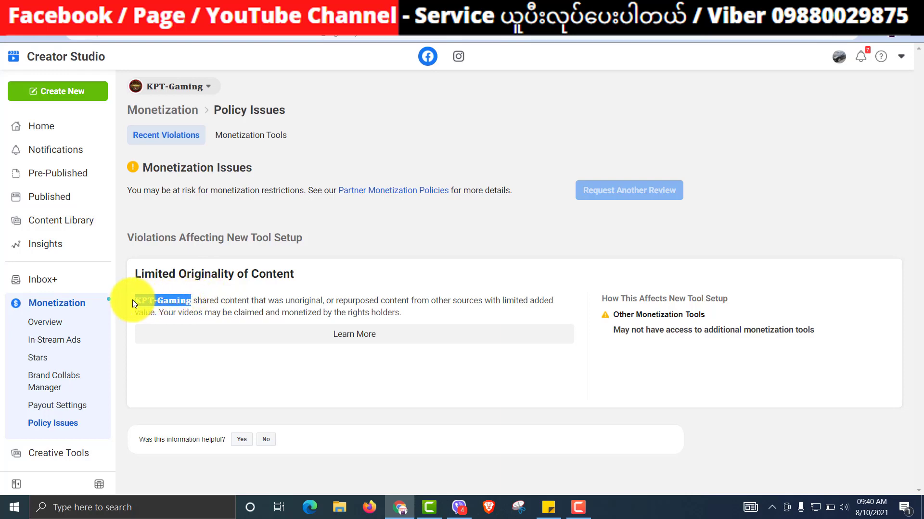
left_click_drag(193, 301, 250, 303)
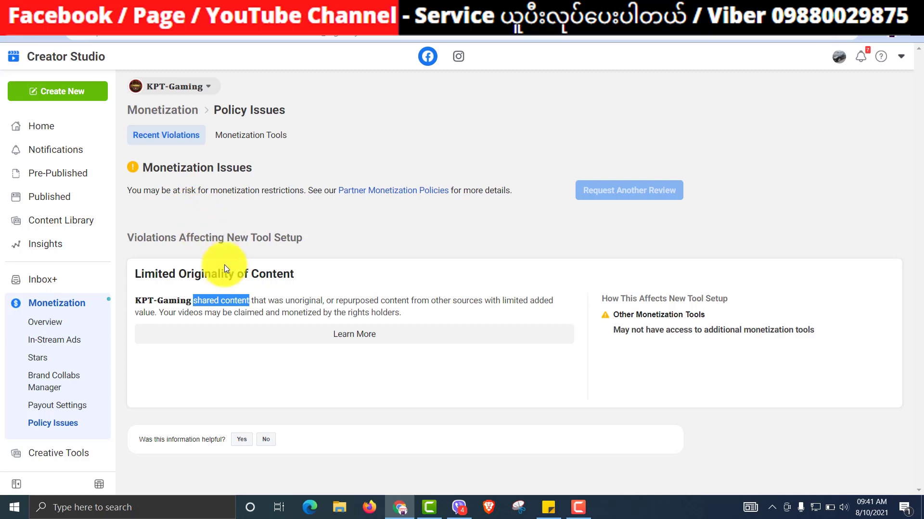
left_click(251, 295)
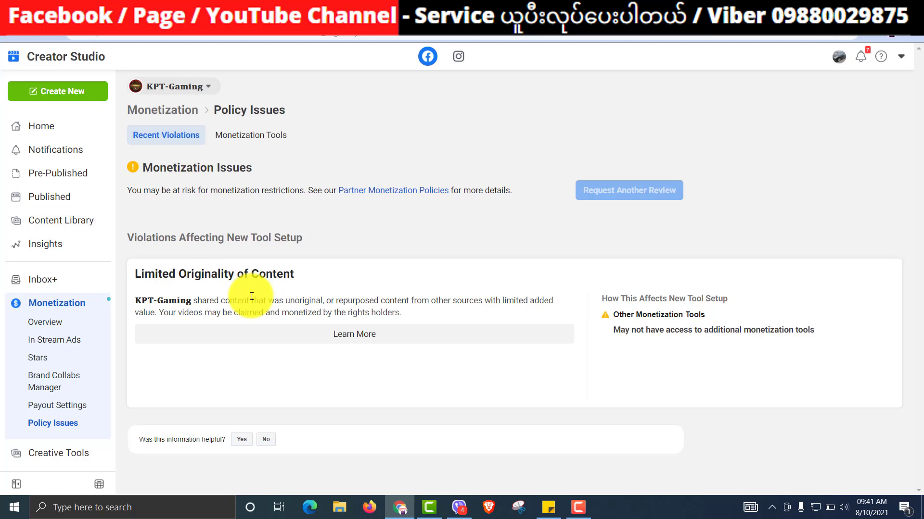
left_click_drag(252, 297, 196, 300)
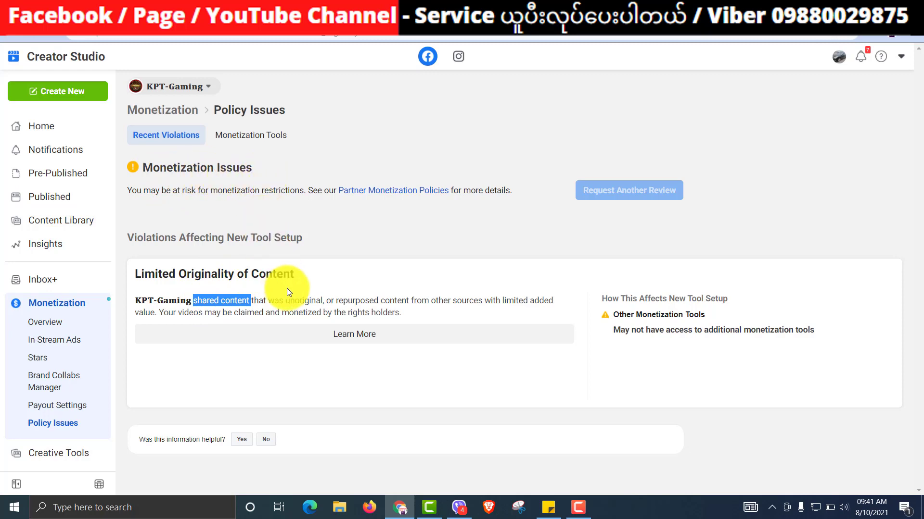
left_click_drag(285, 300, 328, 298)
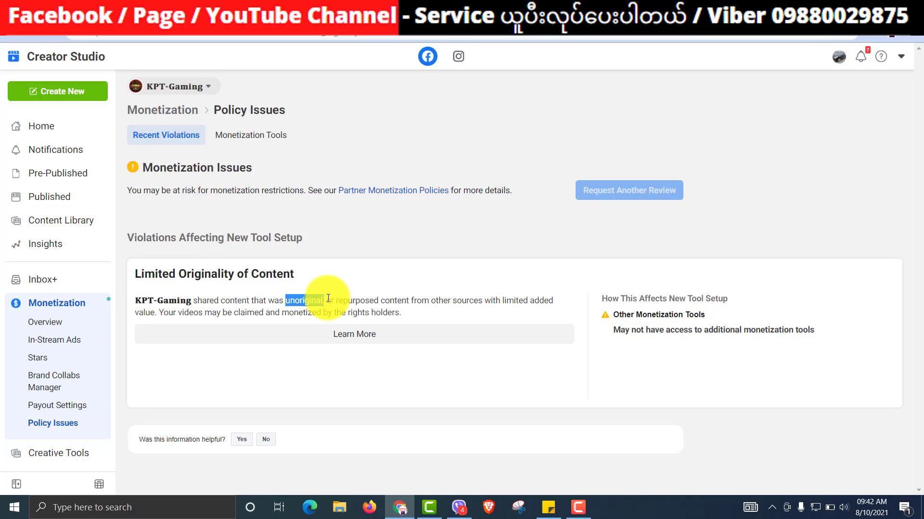
left_click_drag(338, 300, 423, 308)
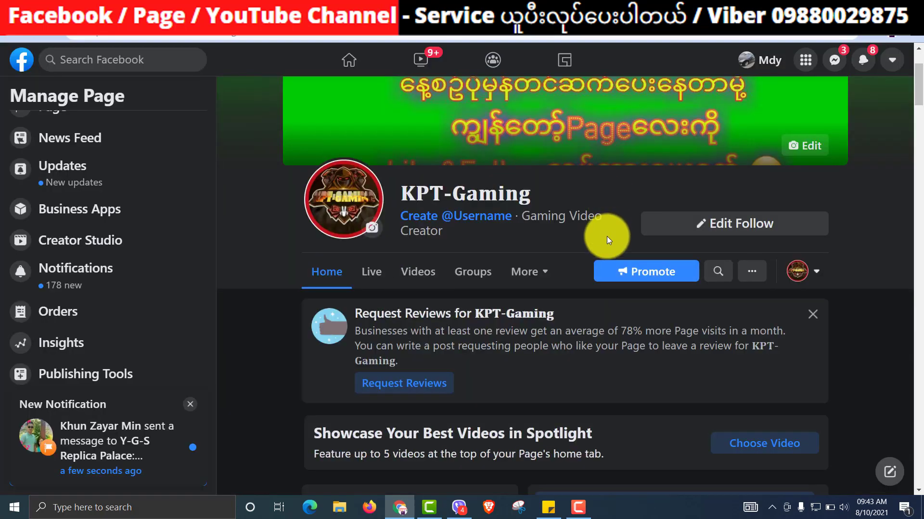
Return to the Facebook Page and examine the pinned post's "Follow Me" caption, external link, video and engagement.
scroll(607, 235, "down", 5)
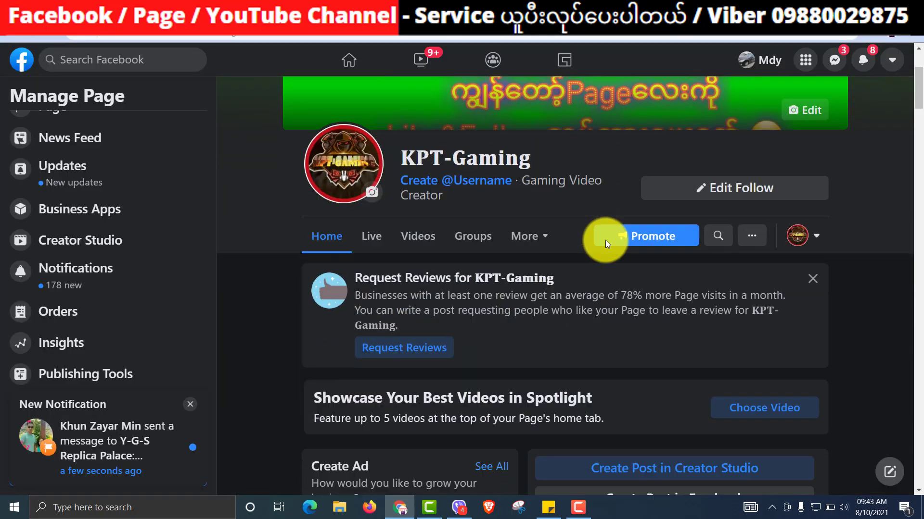
scroll(605, 245, "down", 2)
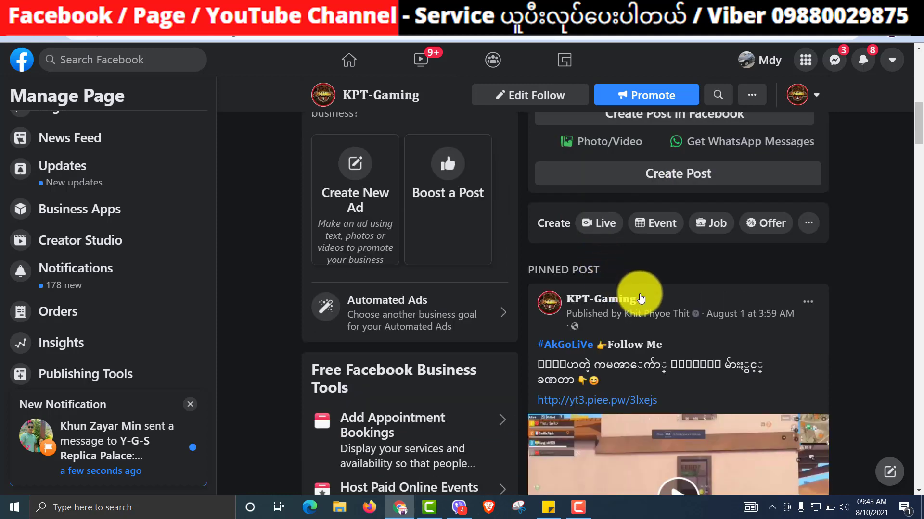
scroll(655, 310, "down", 1)
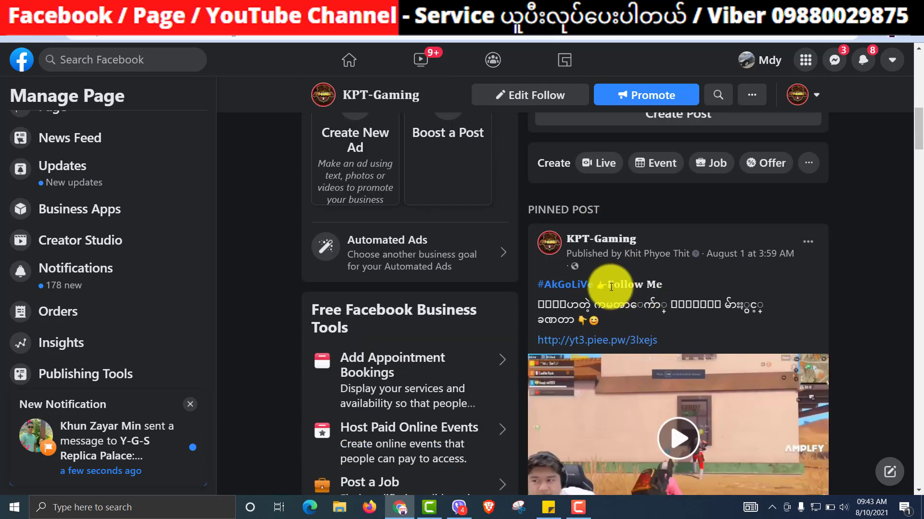
left_click_drag(607, 285, 669, 289)
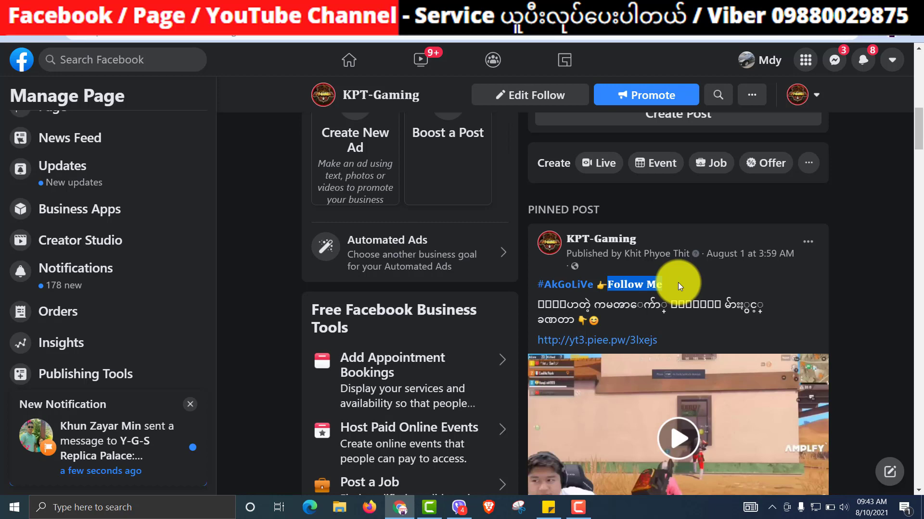
scroll(669, 285, "down", 1)
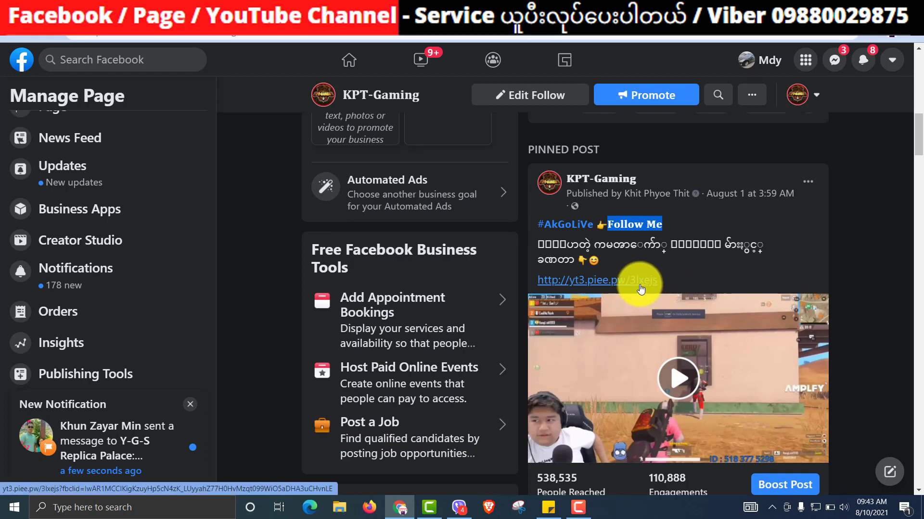
scroll(86, 303, "down", 1)
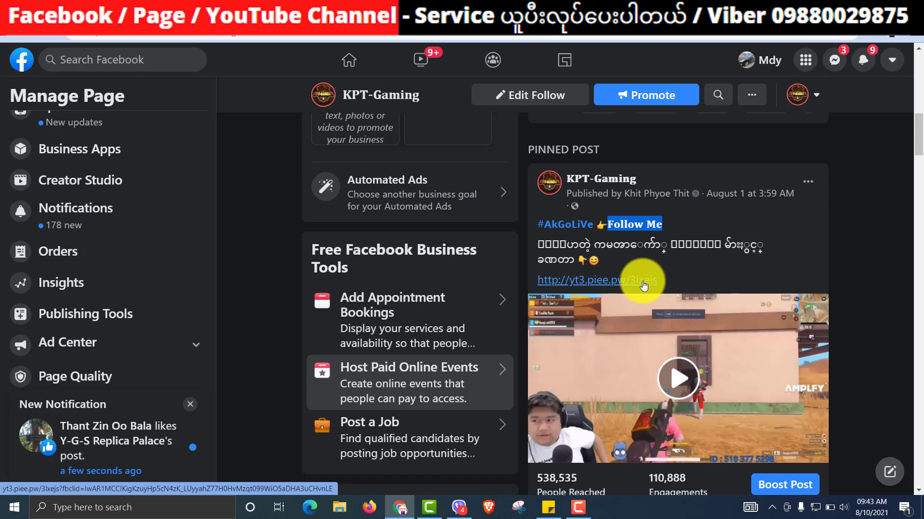
scroll(643, 283, "down", 5)
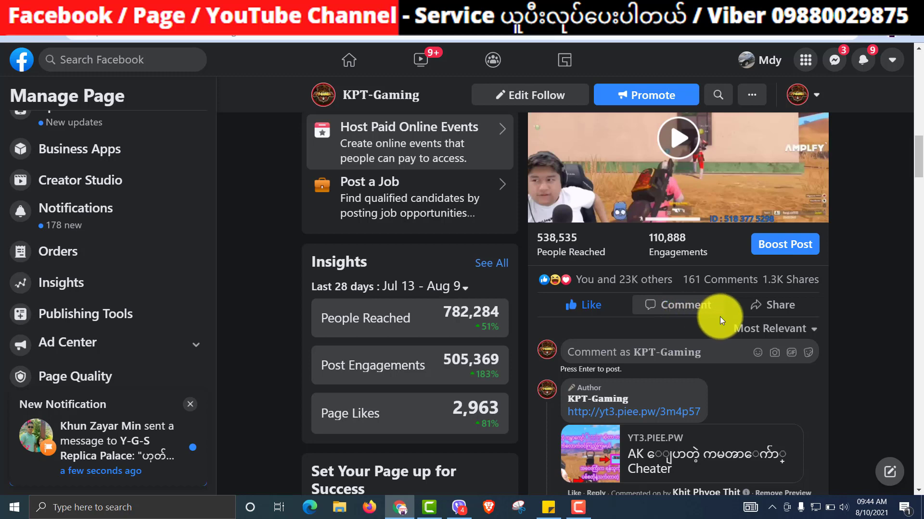
scroll(731, 308, "up", 2)
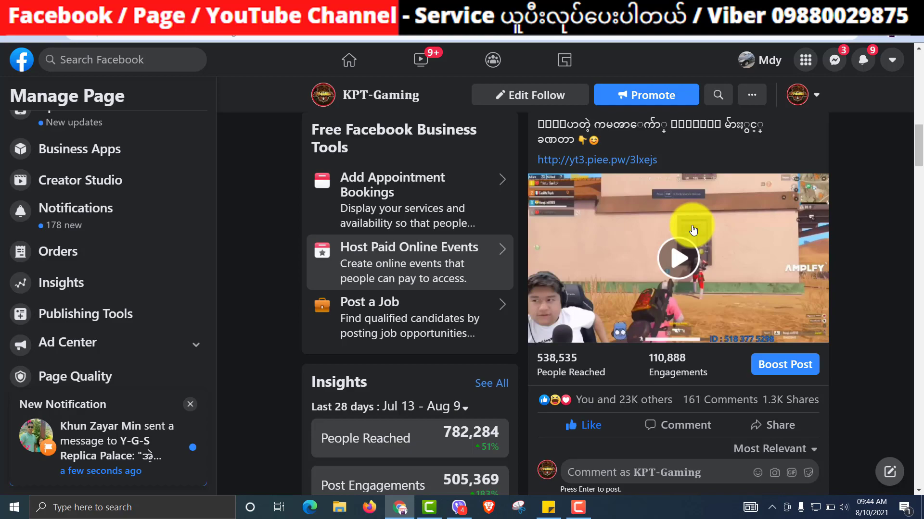
Examine the August 8 video post among the Page's other posts, highlighting "Like&Subscribe" in its caption.
scroll(470, 278, "down", 20)
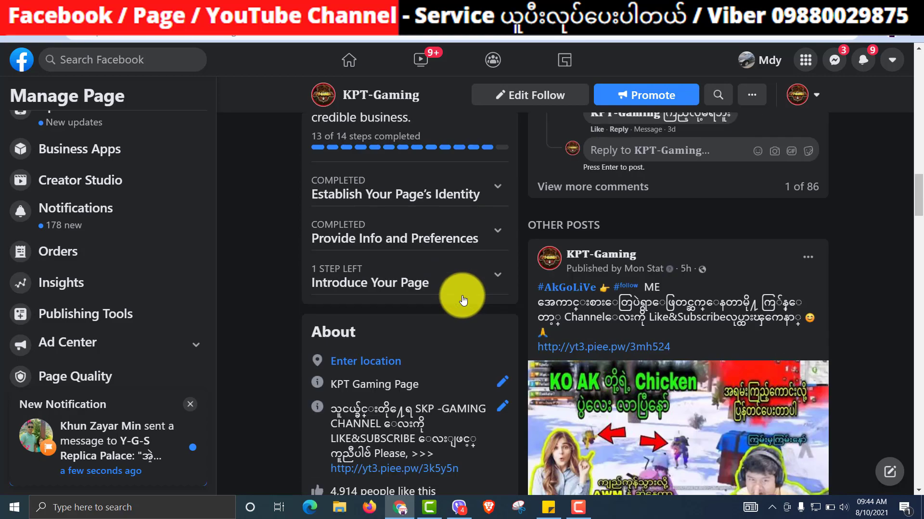
scroll(457, 318, "down", 5)
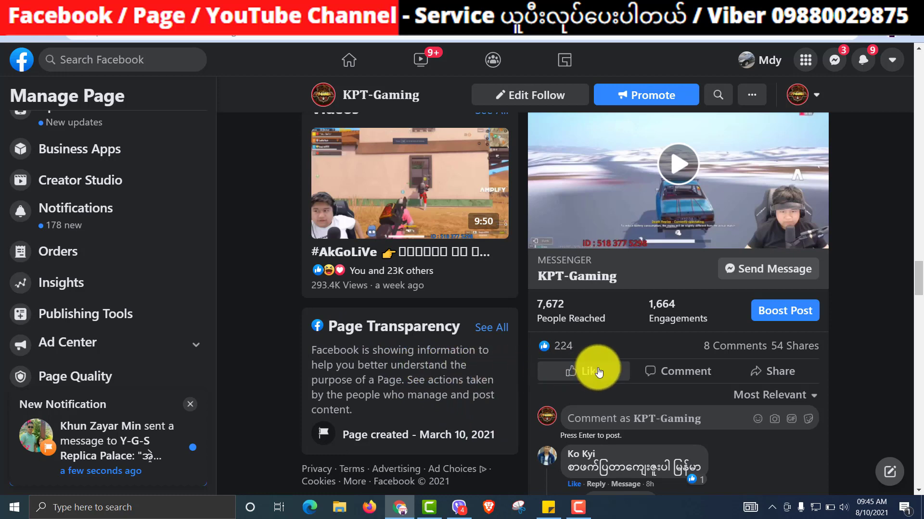
mouse_move(599, 368)
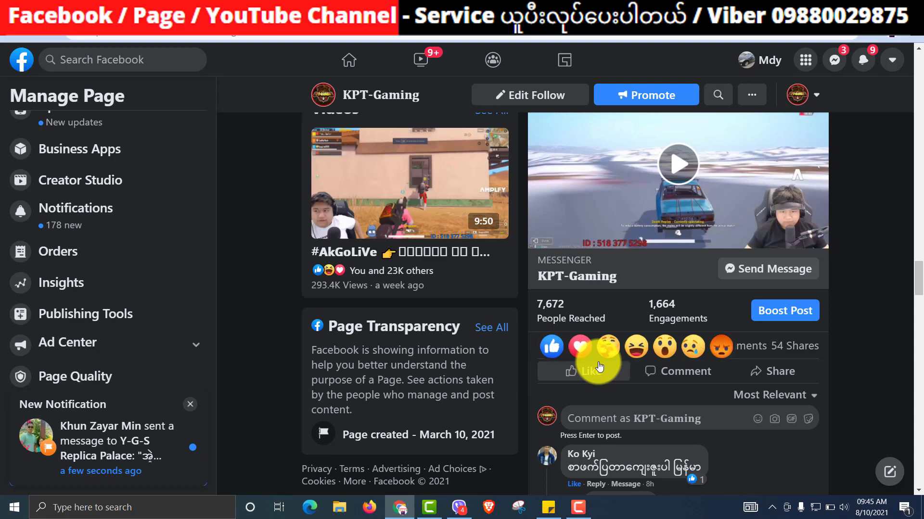
scroll(640, 305, "up", 5)
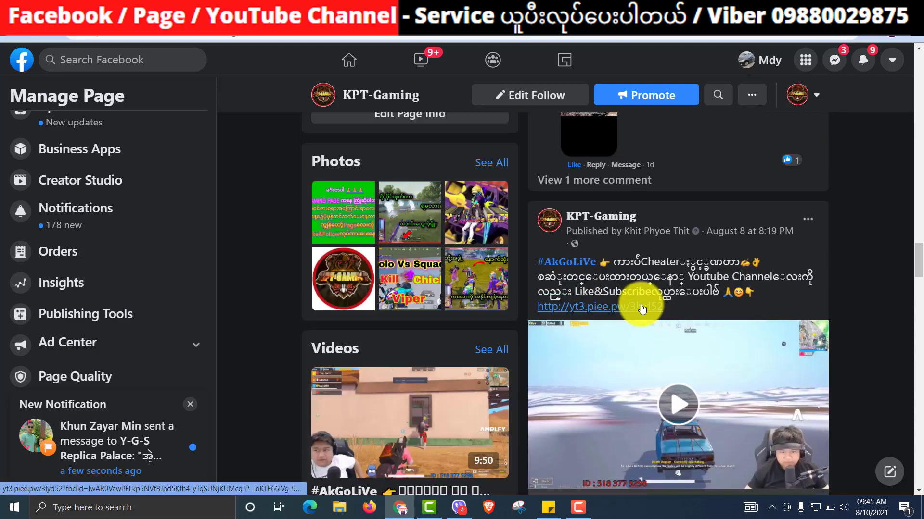
scroll(642, 308, "down", 3)
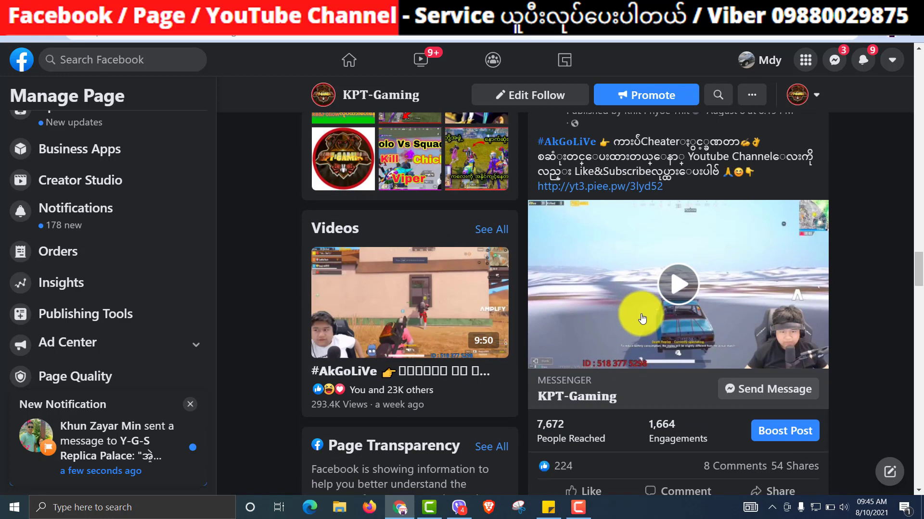
scroll(558, 275, "up", 1)
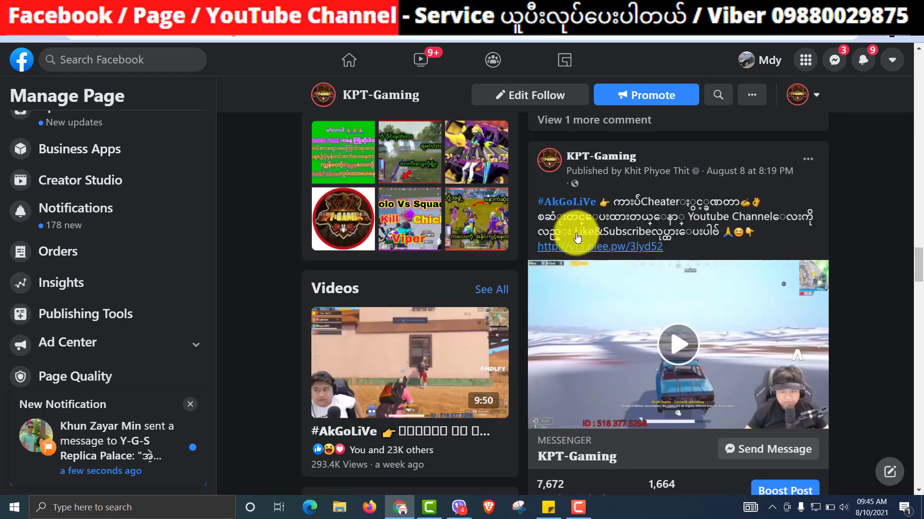
left_click_drag(575, 234, 647, 234)
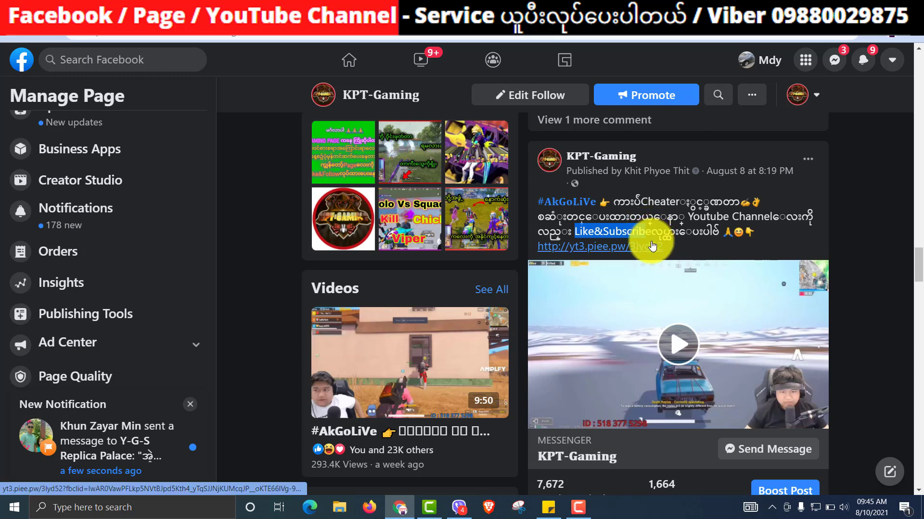
scroll(654, 260, "down", 1)
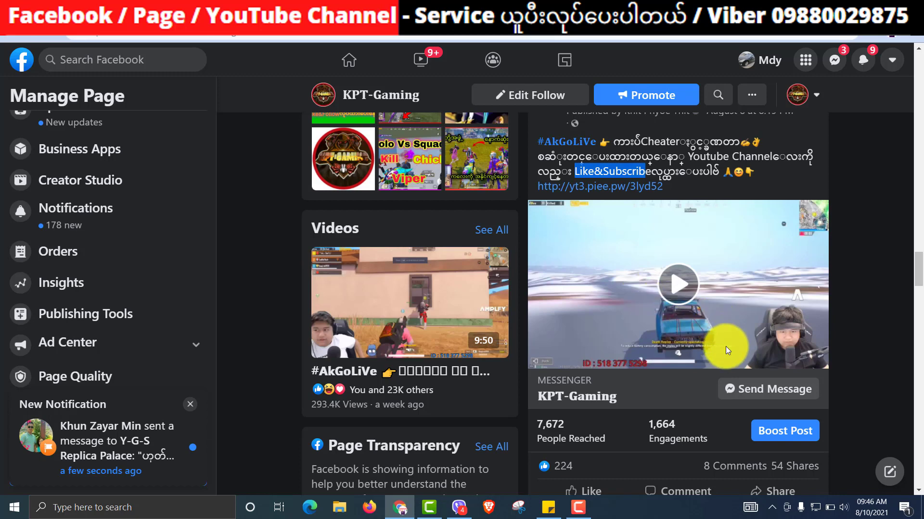
Open the August 8 video post's options and examine its caption, link and engagement figures.
scroll(725, 347, "up", 2)
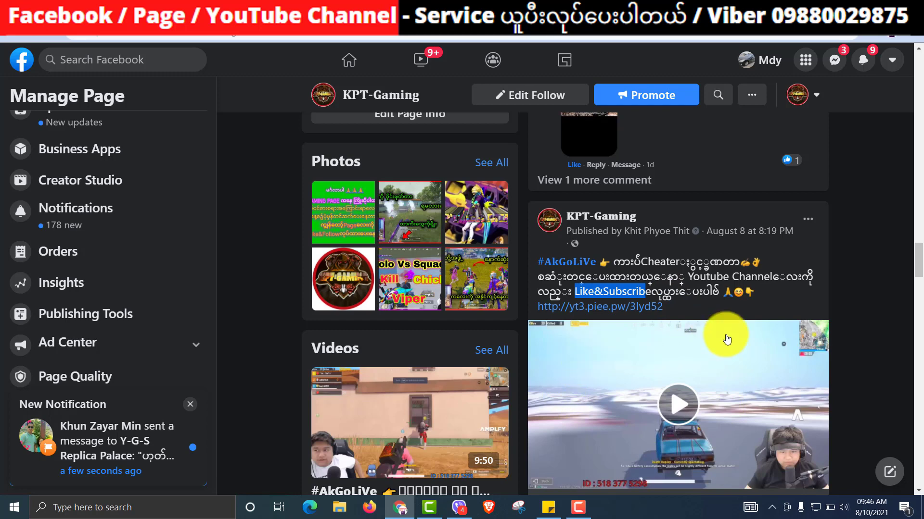
left_click(812, 255)
left_click(805, 220)
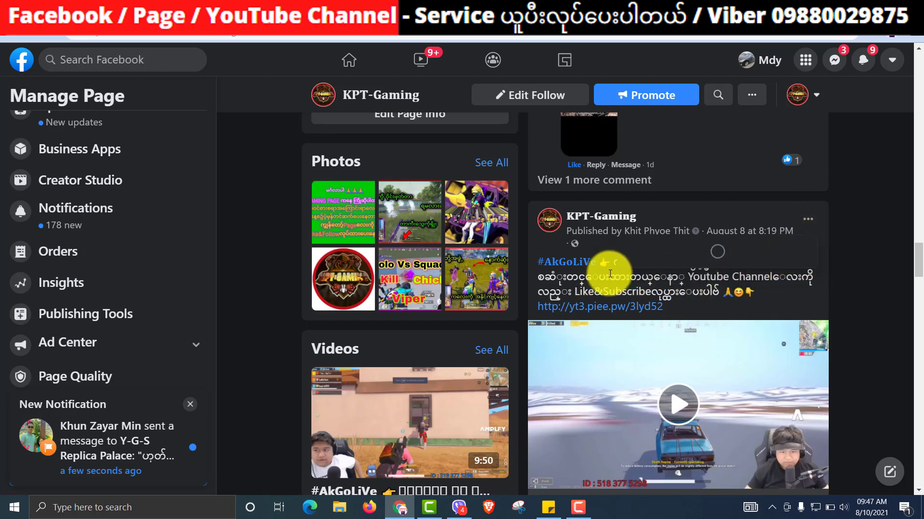
scroll(645, 277, "down", 5)
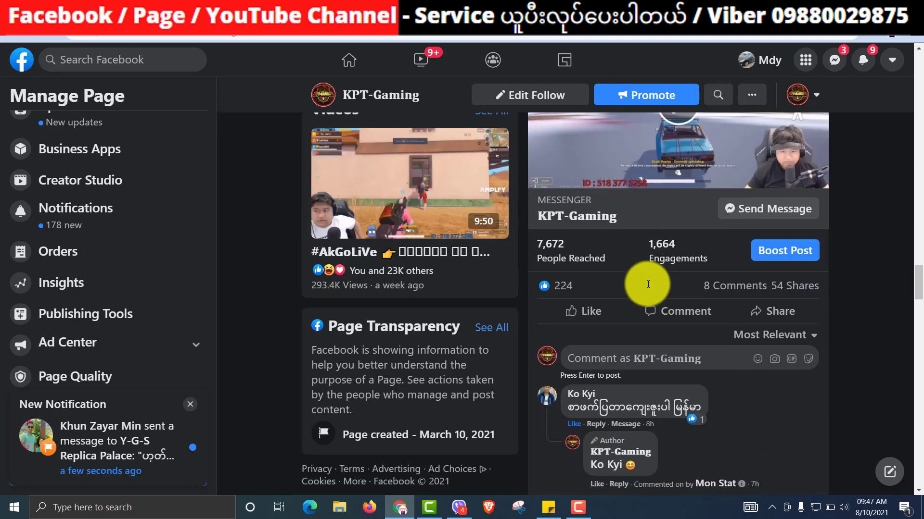
scroll(639, 285, "up", 6)
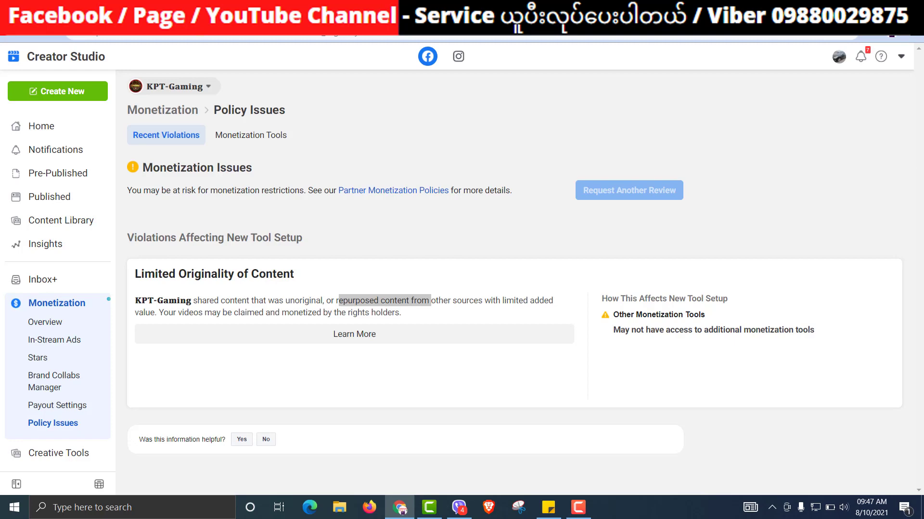
Switch to Creator Studio's Policy Issues page and open the list of all the Page's published posts.
left_click(184, 41)
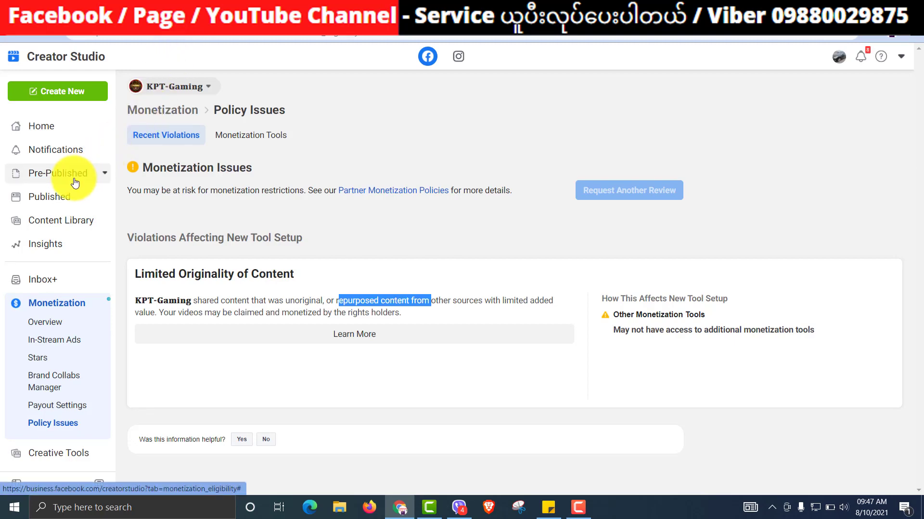
mouse_move(660, 187)
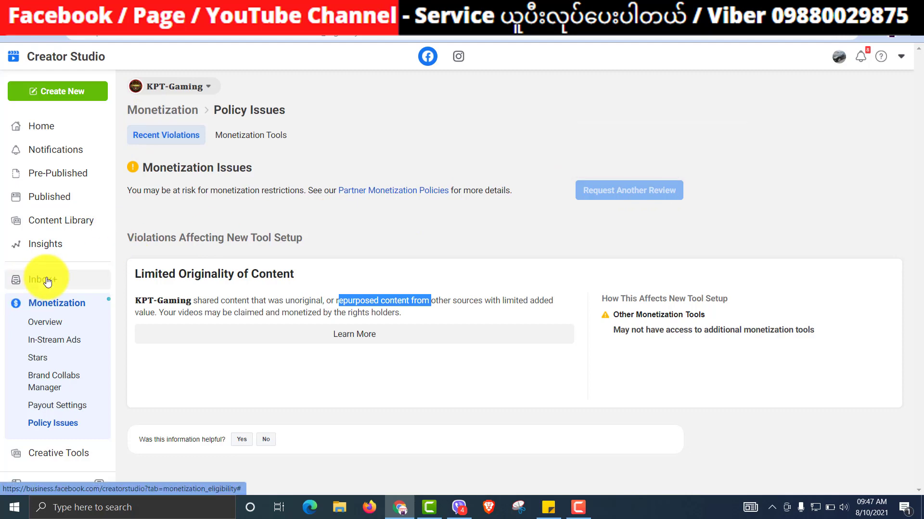
left_click(37, 194)
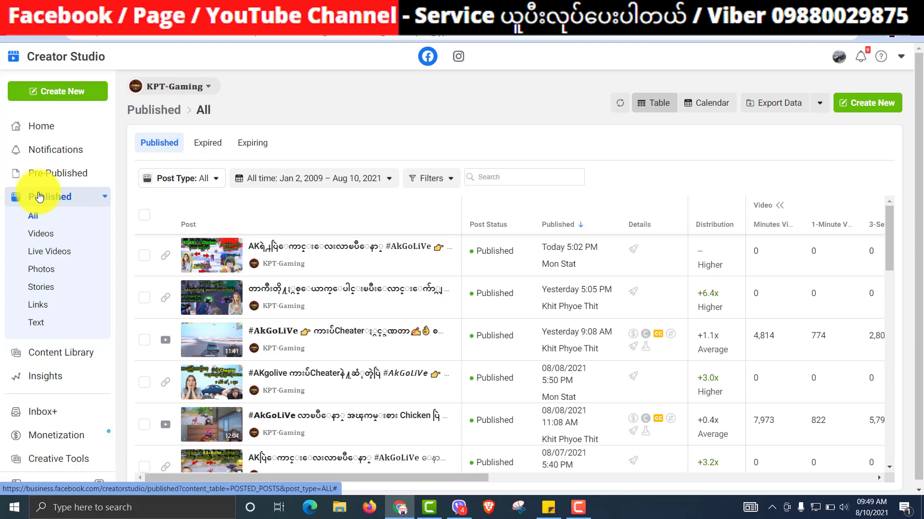
Select all the listed published posts for bulk deletion and look through the selected videos and links.
left_click(143, 215)
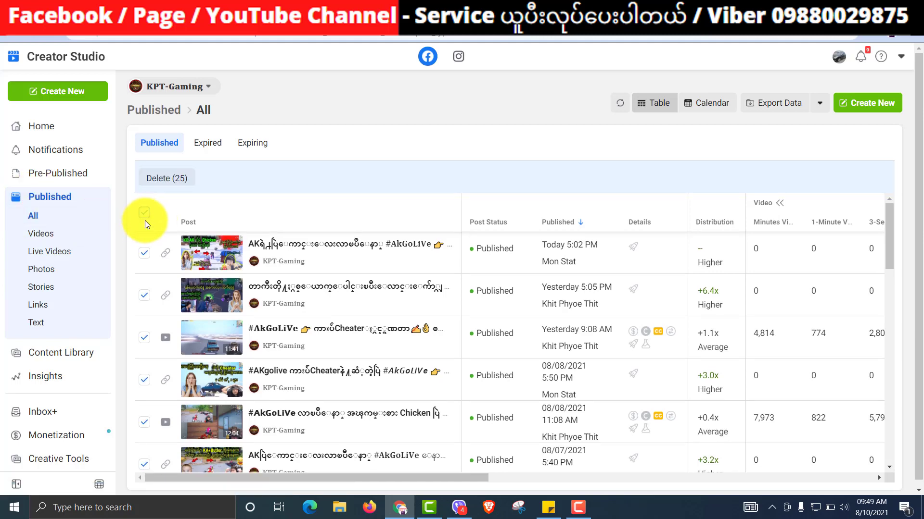
left_click(167, 174)
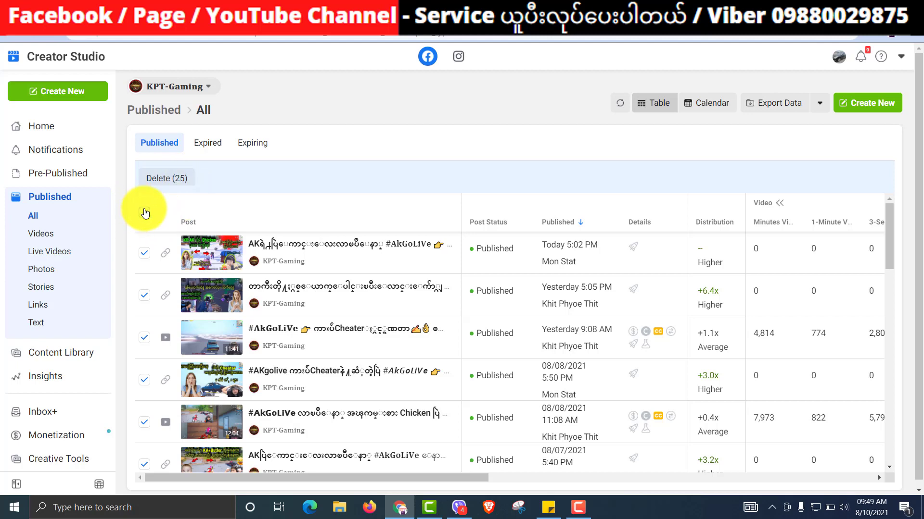
left_click(166, 179)
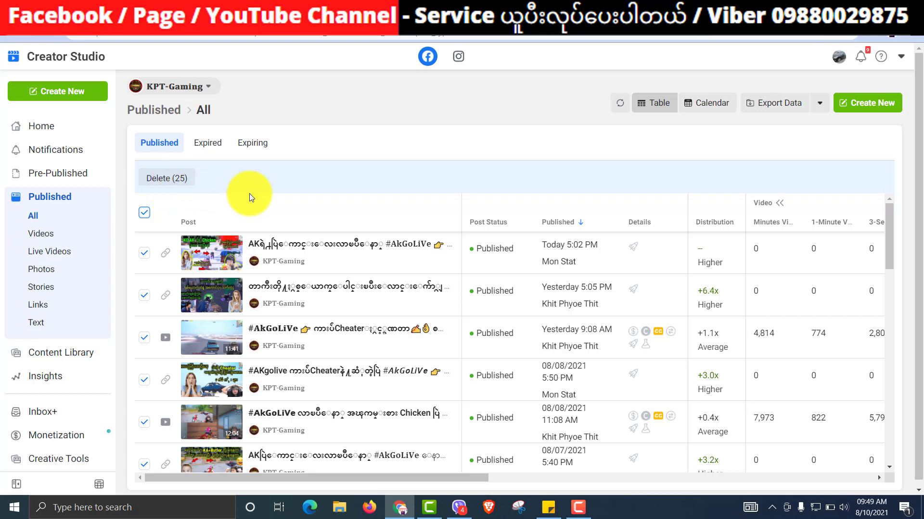
scroll(323, 259, "down", 4)
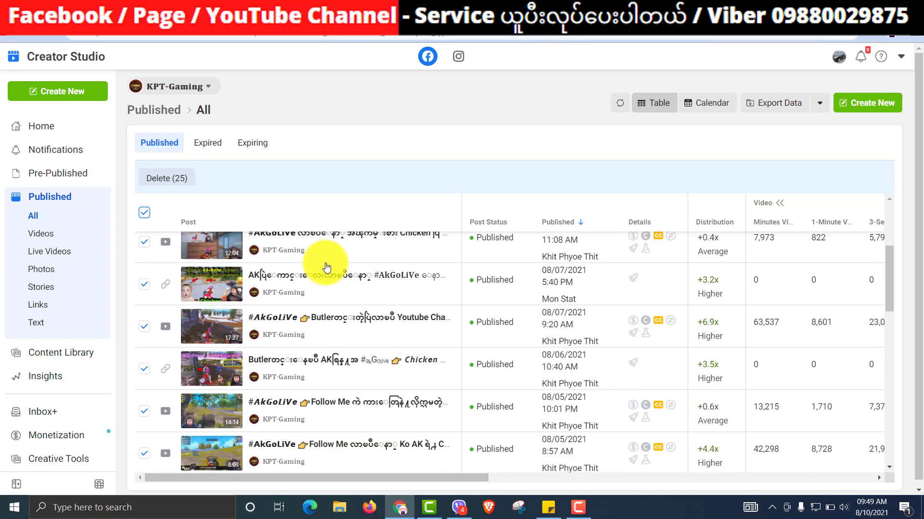
scroll(325, 264, "up", 1)
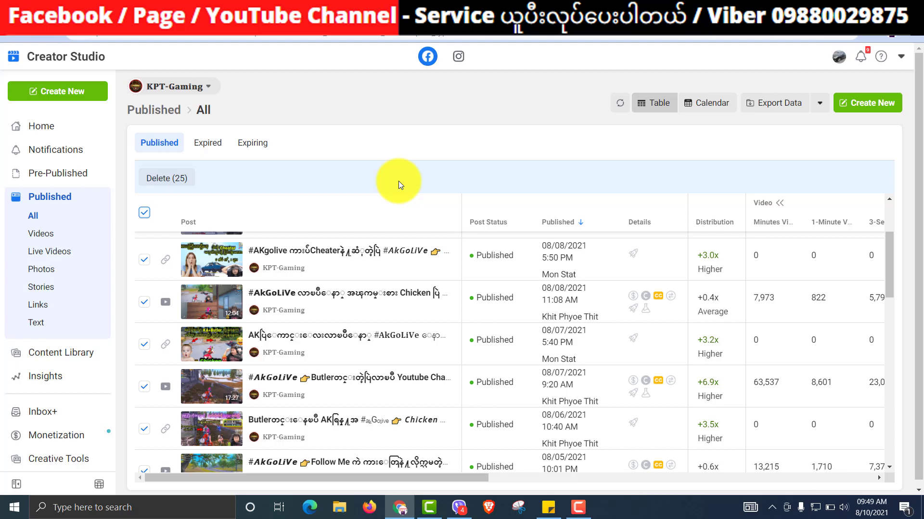
Return to the Facebook Page, open its general settings, disable posts by other people under Visitor Posts and save the change.
key("ctrl+Tab")
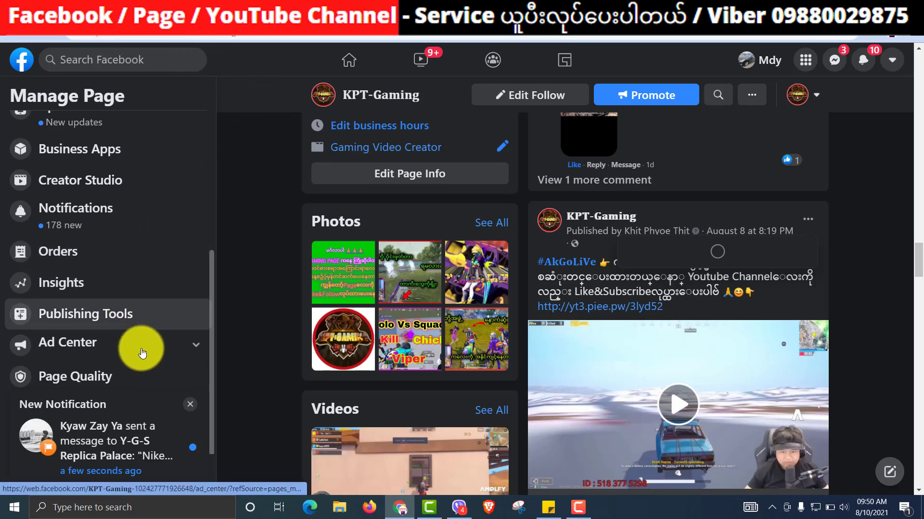
left_click(190, 404)
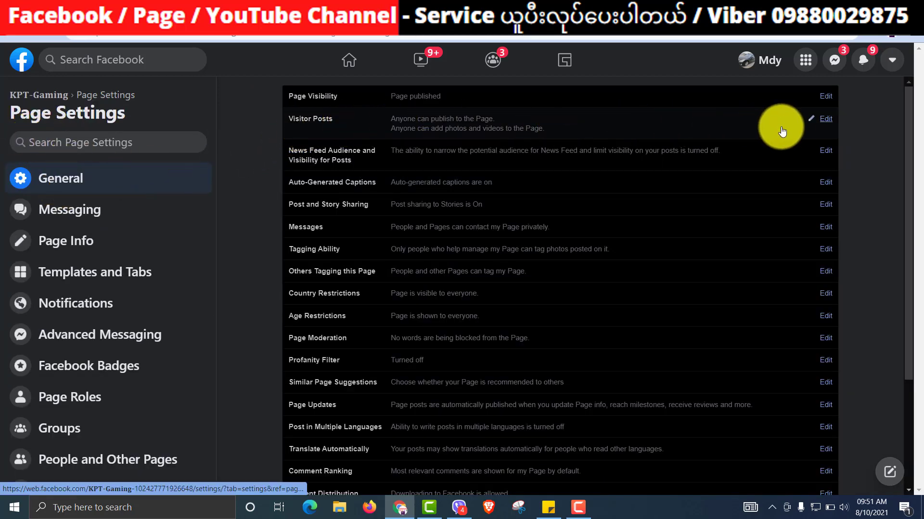
left_click(824, 120)
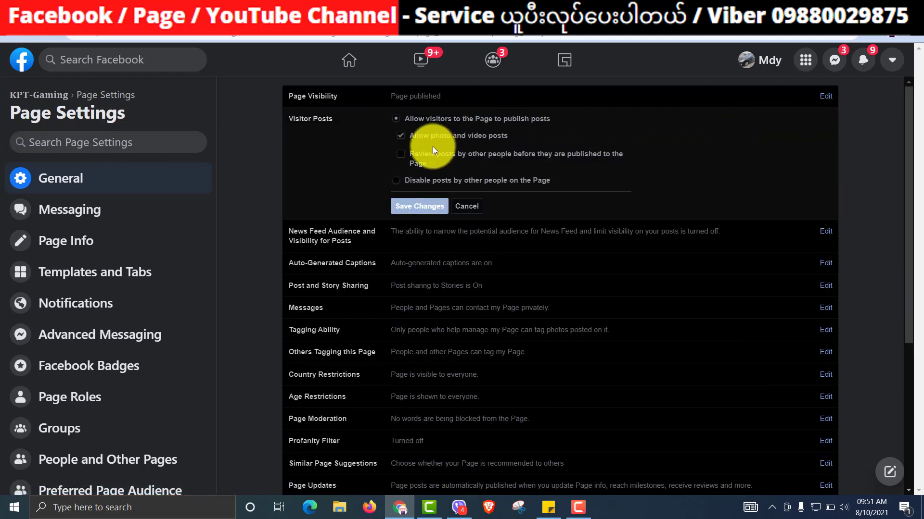
left_click(396, 181)
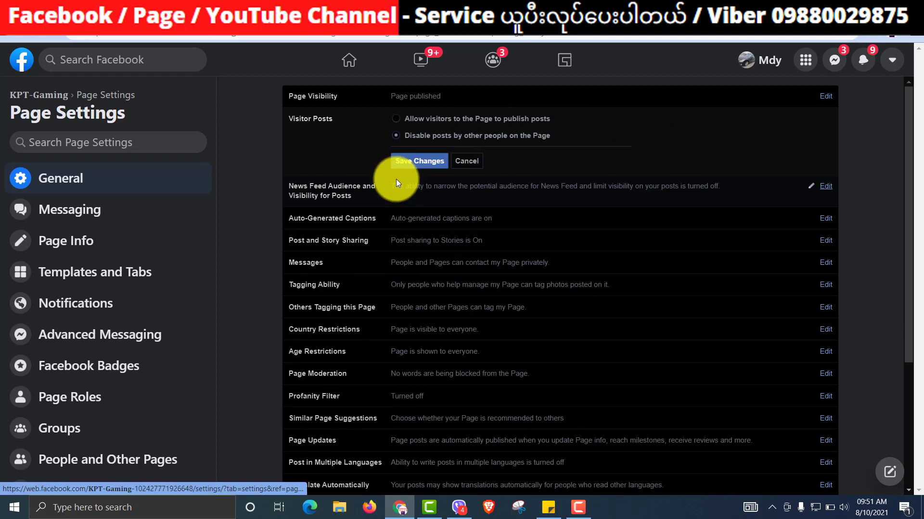
left_click(417, 162)
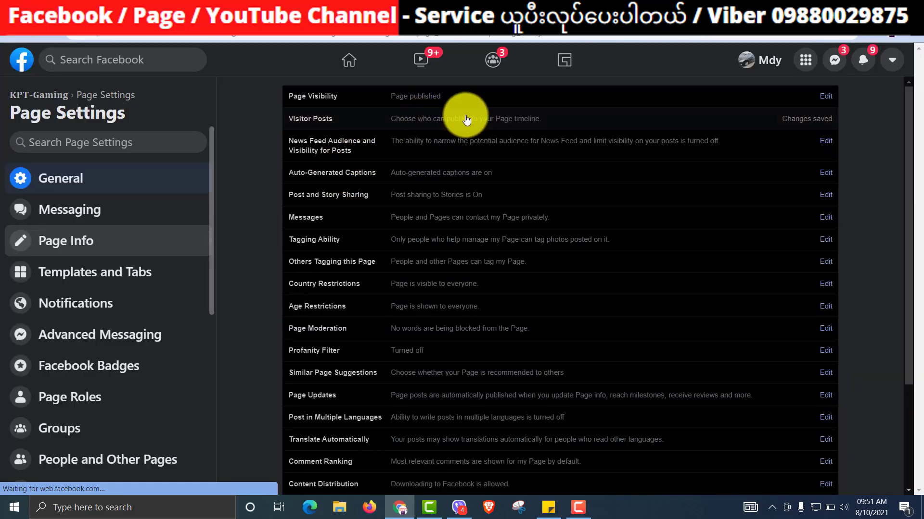
Open the Page Info settings, review the Page's name and username, and open the description for editing.
left_click(65, 240)
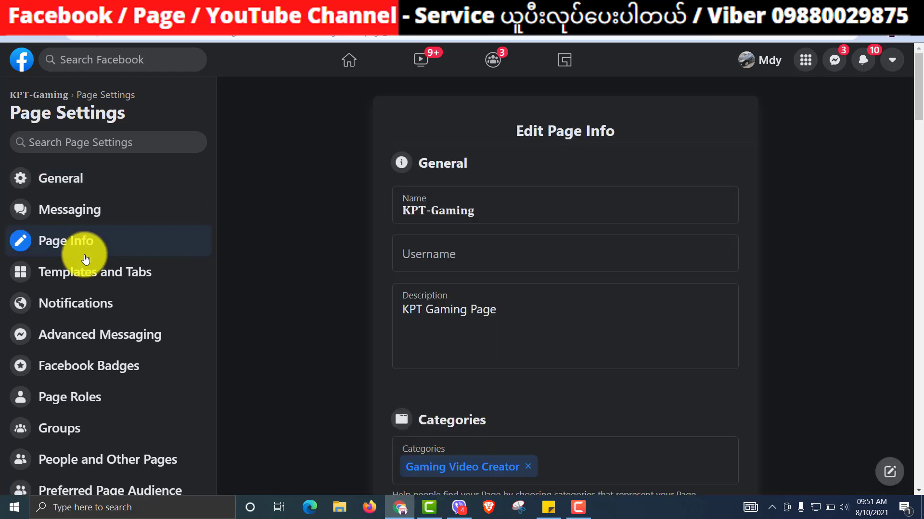
left_click(408, 212)
left_click(399, 260)
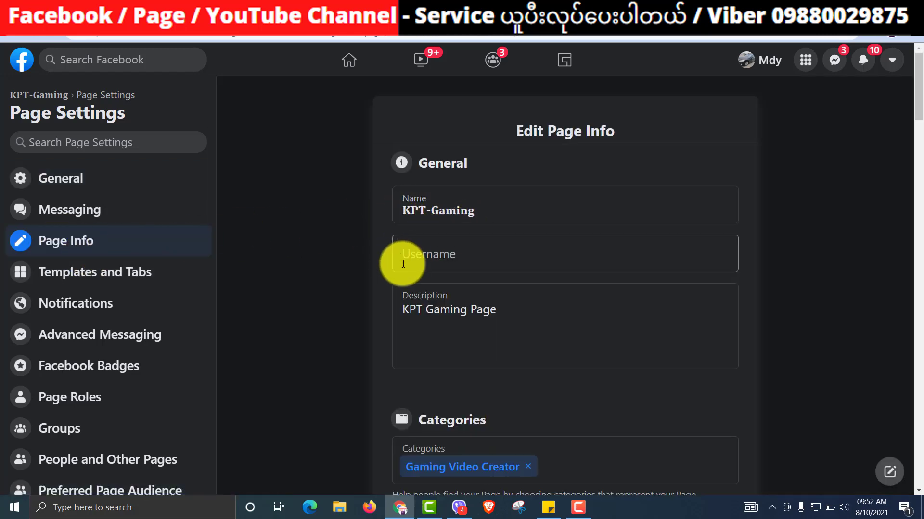
scroll(519, 257, "down", 1)
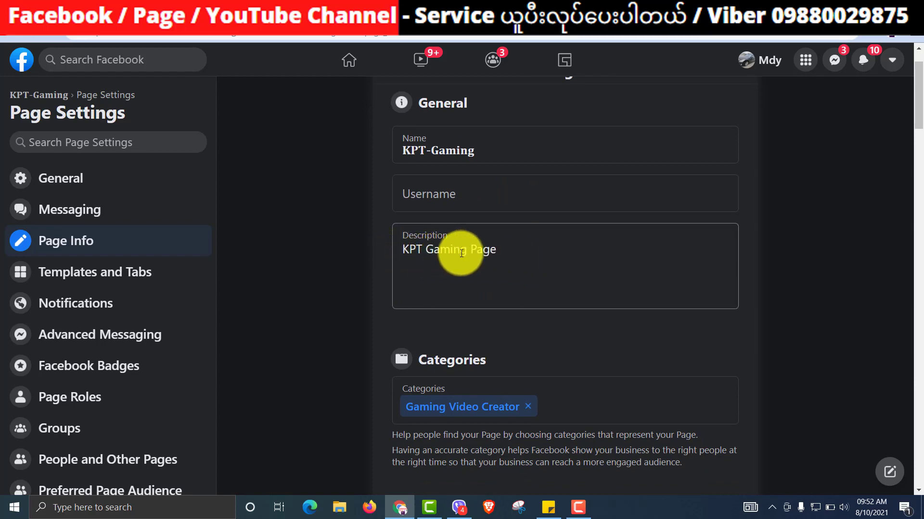
left_click(502, 251)
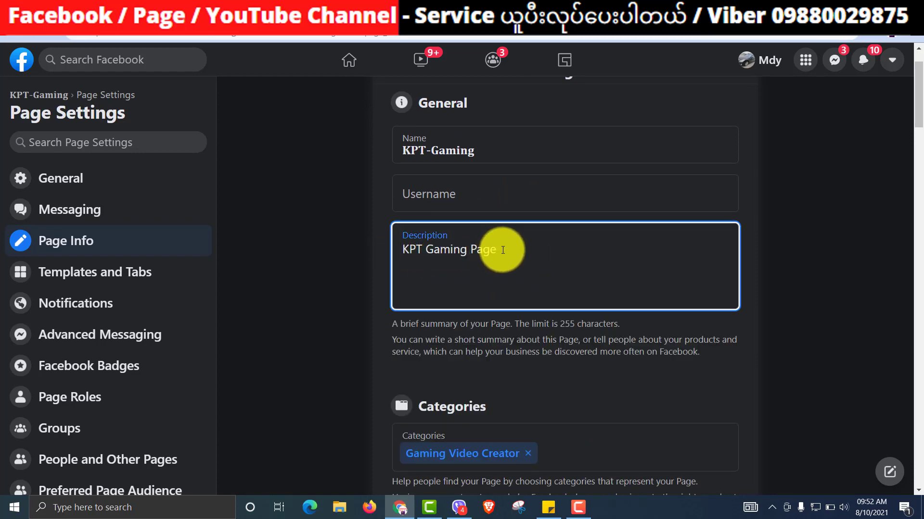